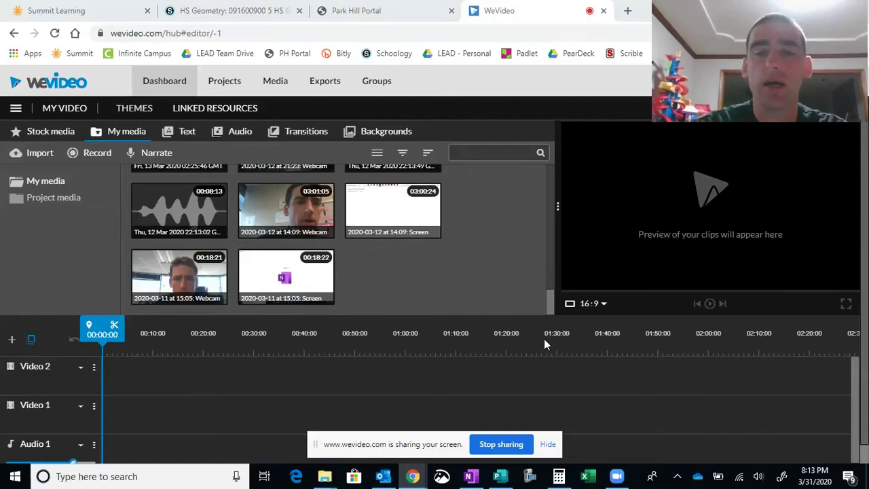
Switch from the WeVideo editor in Chrome to the OneNote class notebook
key(alt+Tab)
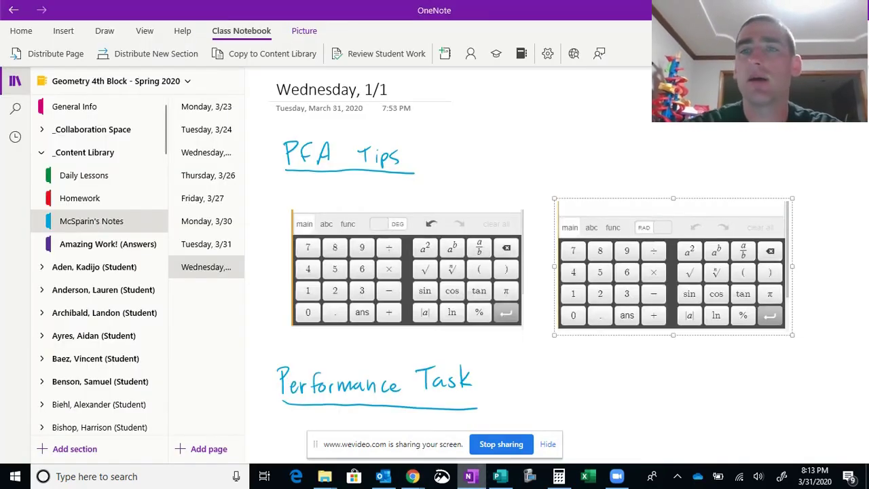
Show the PFA Tips page full-screen and deselect the right calculator picture
key(F11)
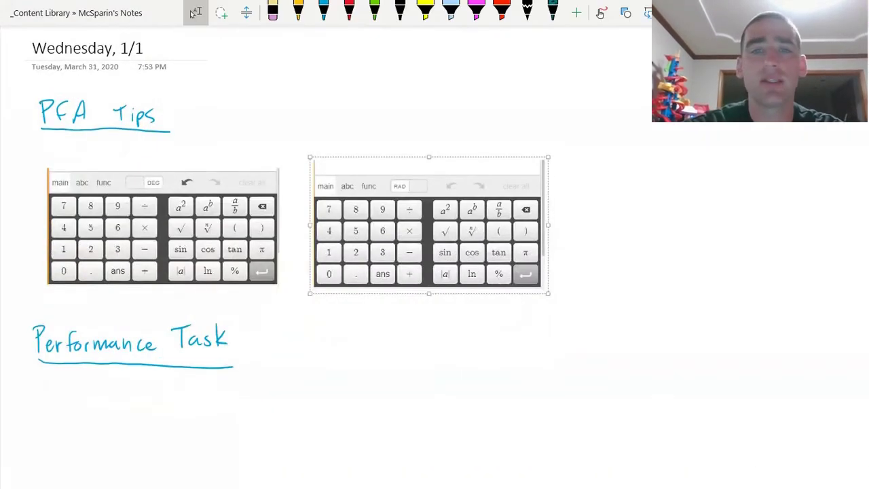
click(673, 262)
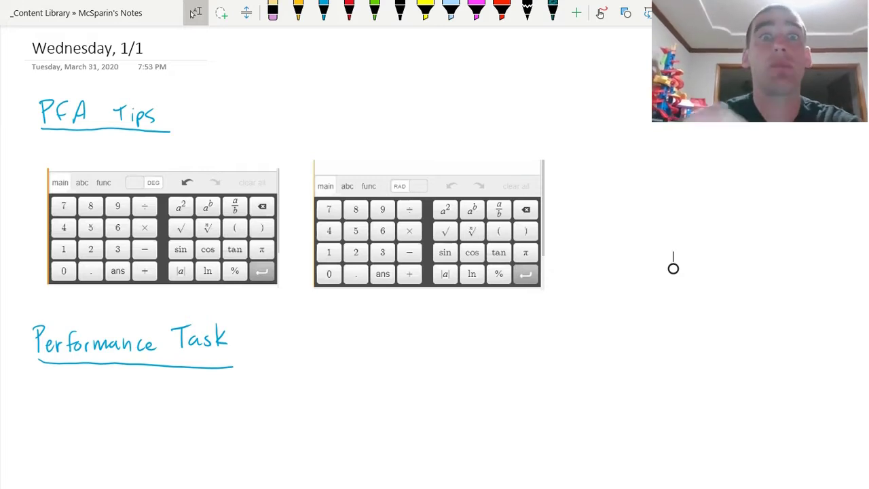
With the blue pen, handwrite 'Every day 9:30' beside the PFA Tips heading
click(323, 12)
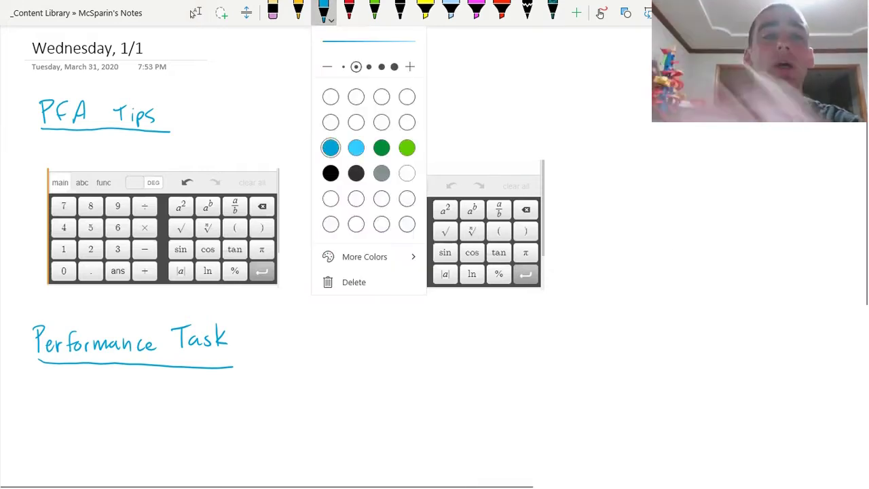
click(473, 481)
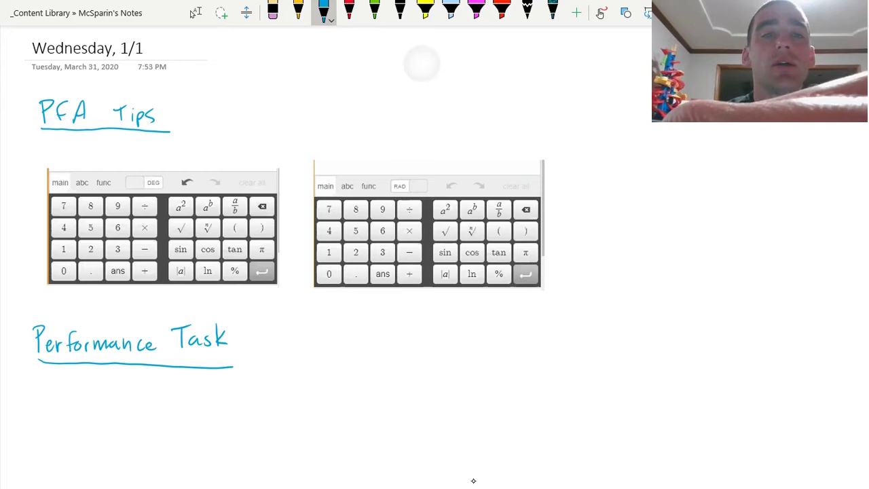
drag(204, 79, 209, 99)
mouse_move(196, 88)
mouse_down()
mouse_move(236, 89)
mouse_move(233, 105)
mouse_move(263, 100)
mouse_up()
mouse_move(261, 79)
mouse_down()
mouse_move(266, 100)
mouse_move(287, 97)
mouse_move(283, 112)
mouse_up()
mouse_move(328, 80)
mouse_down()
mouse_move(325, 97)
mouse_move(346, 94)
mouse_up()
click(341, 83)
click(341, 88)
Continue the blue note with '& 1:30 - Math Help'
drag(360, 84, 361, 84)
mouse_move(384, 81)
mouse_down()
mouse_move(390, 92)
mouse_move(431, 91)
mouse_move(450, 77)
mouse_move(496, 89)
mouse_move(520, 72)
mouse_move(521, 87)
mouse_up()
click(423, 81)
click(424, 89)
mouse_move(527, 72)
mouse_down()
mouse_move(536, 91)
mouse_move(561, 87)
mouse_up()
mouse_move(569, 69)
mouse_down()
mouse_move(568, 88)
mouse_move(583, 80)
mouse_move(587, 87)
mouse_up()
drag(588, 79, 595, 84)
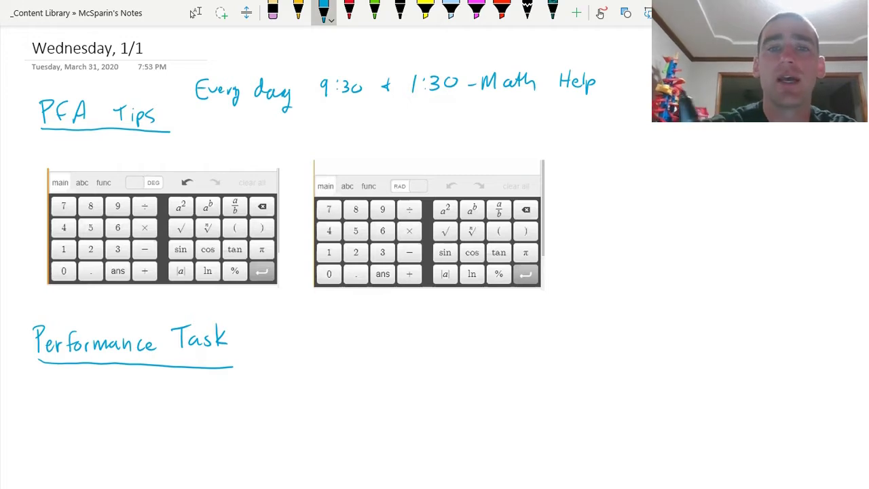
Zoom in and circle the left calculator's DEG setting in green ink
scroll(434, 245, up, 2)
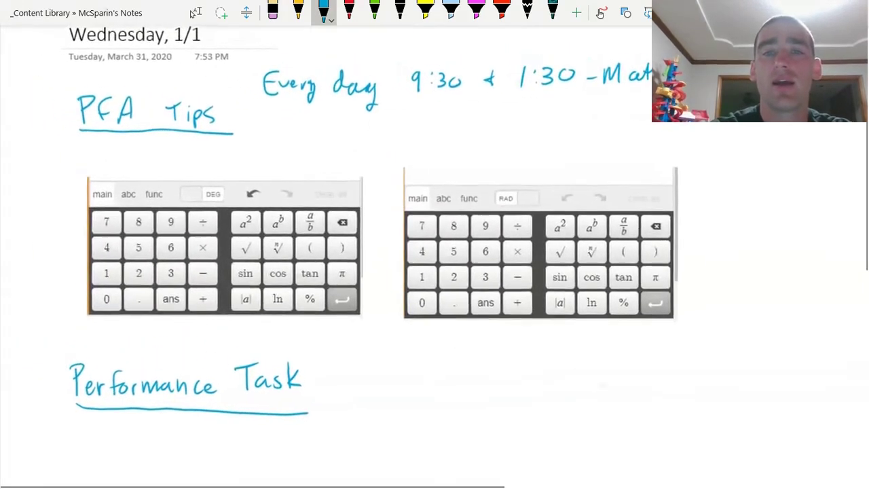
scroll(434, 244, up, 2)
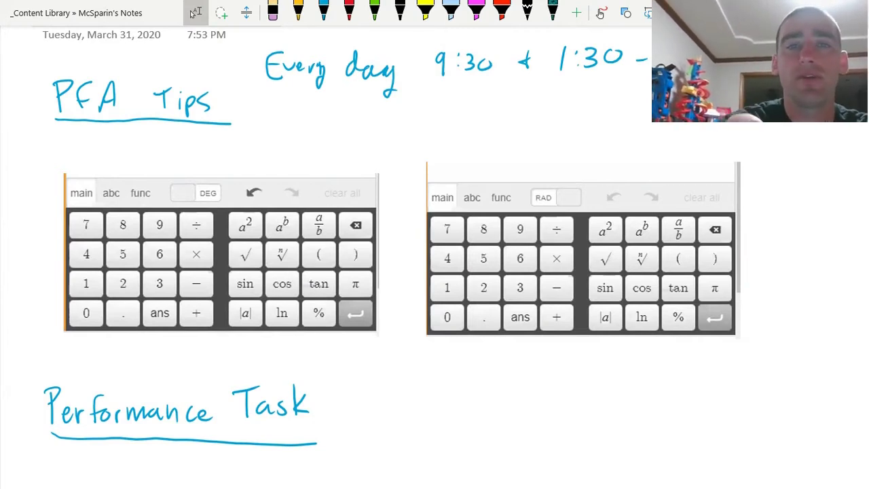
click(374, 11)
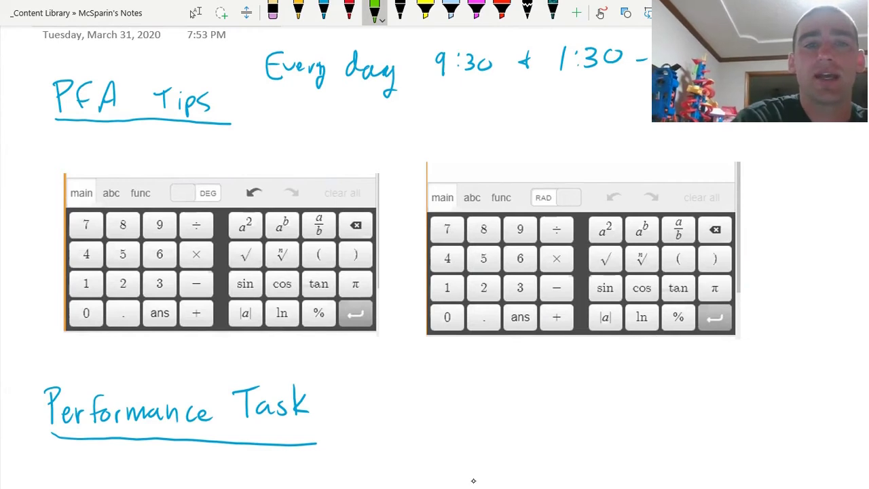
mouse_move(220, 164)
mouse_down()
mouse_move(169, 167)
mouse_move(177, 217)
mouse_move(237, 171)
mouse_move(161, 186)
mouse_move(237, 207)
mouse_move(197, 157)
mouse_move(166, 220)
mouse_move(238, 171)
mouse_move(210, 160)
mouse_up()
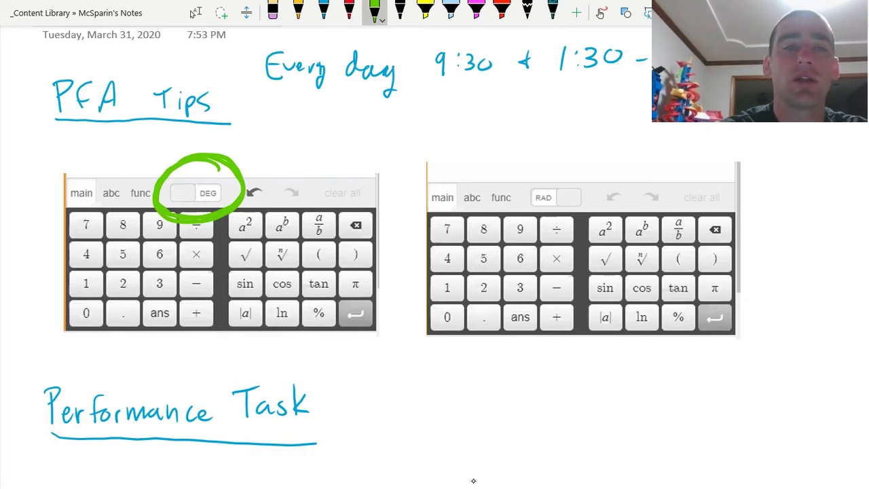
Write 'Like this!' in green above the circled DEG setting
mouse_move(243, 132)
mouse_down()
mouse_move(262, 151)
mouse_move(316, 145)
mouse_up()
mouse_move(309, 135)
mouse_down()
mouse_move(328, 132)
mouse_move(342, 144)
mouse_up()
drag(346, 131, 345, 141)
drag(365, 116, 362, 136)
drag(365, 142, 364, 144)
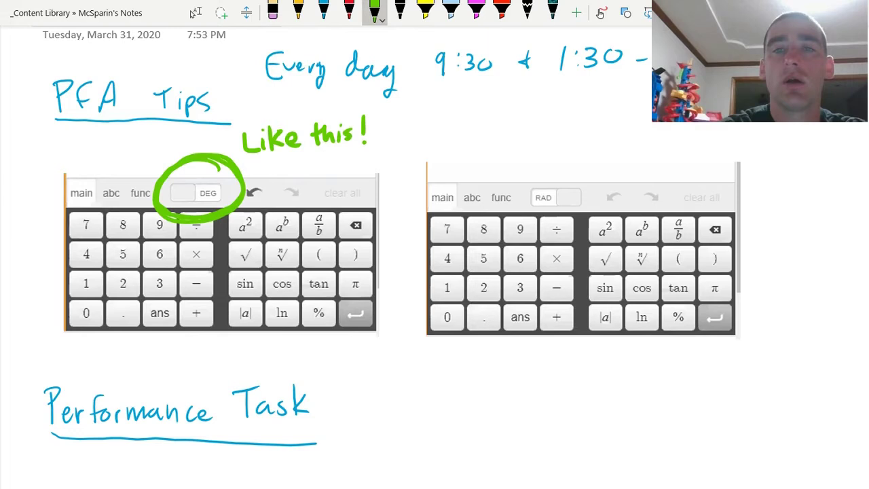
Circle and cross out the right calculator's RAD setting in red ink
click(349, 10)
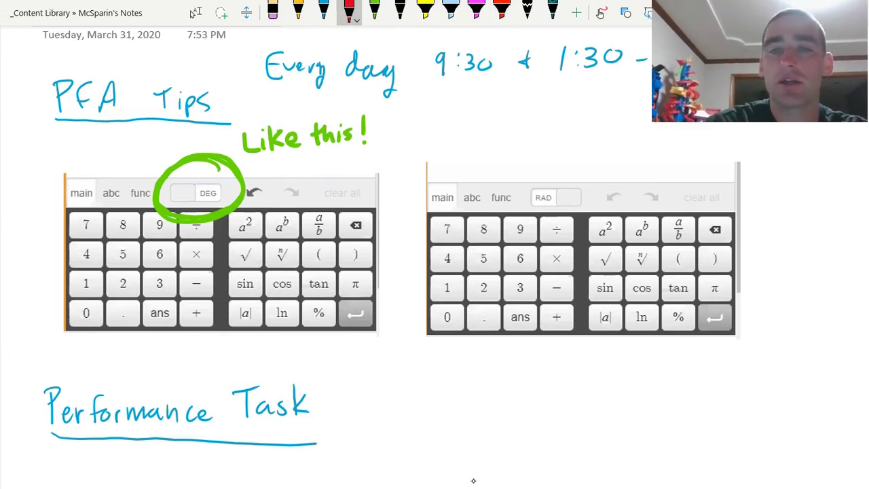
mouse_move(568, 167)
mouse_down()
mouse_move(520, 206)
mouse_move(552, 162)
mouse_move(594, 191)
mouse_move(537, 163)
mouse_move(532, 213)
mouse_up()
drag(533, 174, 573, 213)
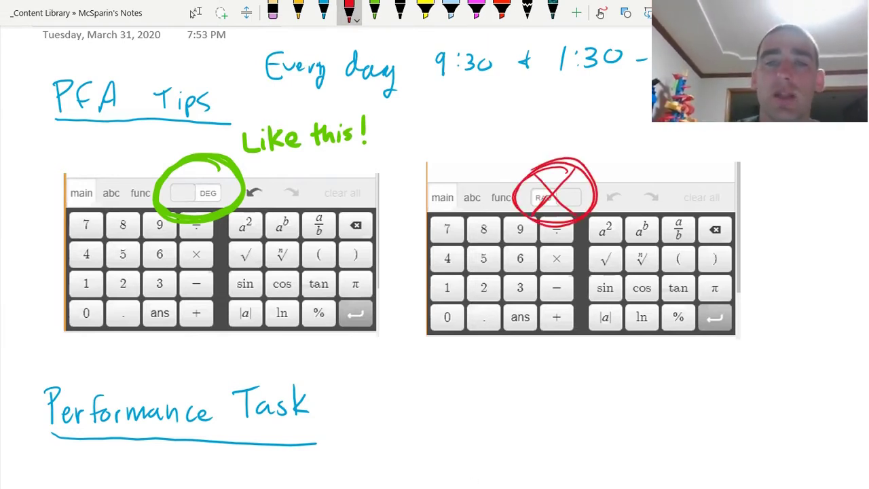
Write 'Not like this!' in red above the crossed-out RAD setting
mouse_move(559, 126)
mouse_down()
mouse_move(559, 139)
mouse_move(576, 122)
mouse_move(599, 136)
mouse_up()
drag(593, 127, 635, 135)
mouse_move(647, 124)
mouse_down()
mouse_move(648, 136)
mouse_move(675, 136)
mouse_up()
drag(670, 126, 700, 135)
drag(714, 124, 708, 134)
click(725, 129)
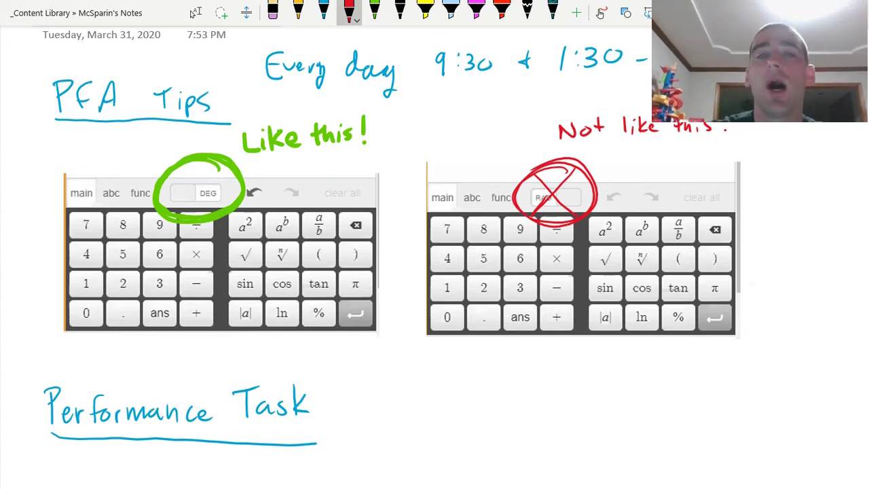
In blue, write arctan, arcsin and arccos in a column right of the calculators
click(323, 13)
scroll(434, 271, right, 5)
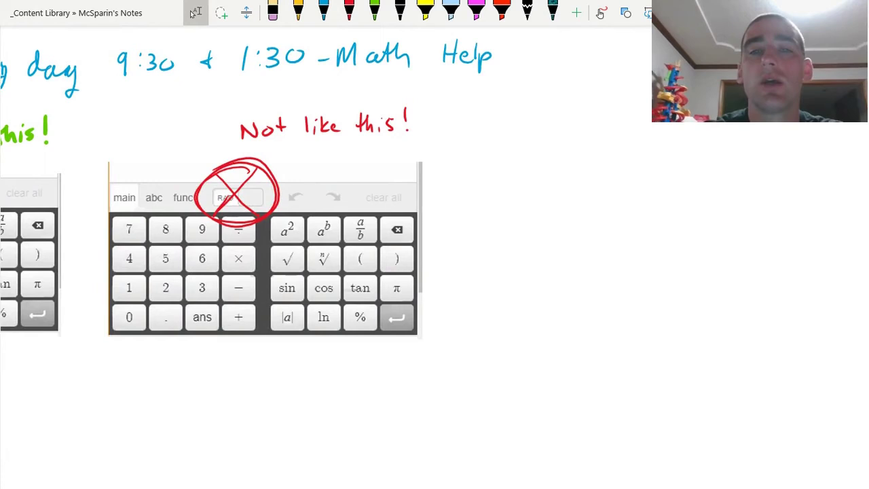
mouse_move(493, 181)
mouse_down()
mouse_move(485, 184)
mouse_move(496, 191)
mouse_move(508, 179)
mouse_move(515, 191)
mouse_move(534, 175)
mouse_move(533, 192)
mouse_up()
drag(524, 180, 572, 191)
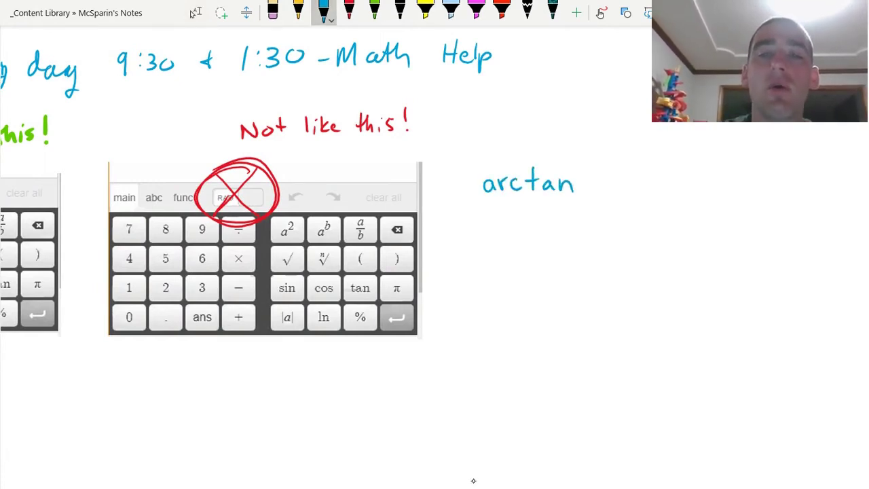
drag(496, 232, 506, 243)
mouse_move(505, 243)
mouse_down()
mouse_move(512, 233)
mouse_move(533, 243)
mouse_up()
mouse_move(547, 234)
mouse_down()
mouse_move(547, 244)
mouse_move(559, 235)
mouse_move(565, 245)
mouse_up()
drag(496, 275, 501, 288)
mouse_move(505, 288)
mouse_down()
mouse_move(510, 276)
mouse_move(521, 288)
mouse_move(540, 287)
mouse_up()
mouse_move(551, 281)
mouse_down()
mouse_move(547, 289)
mouse_move(553, 279)
mouse_up()
drag(565, 276, 558, 289)
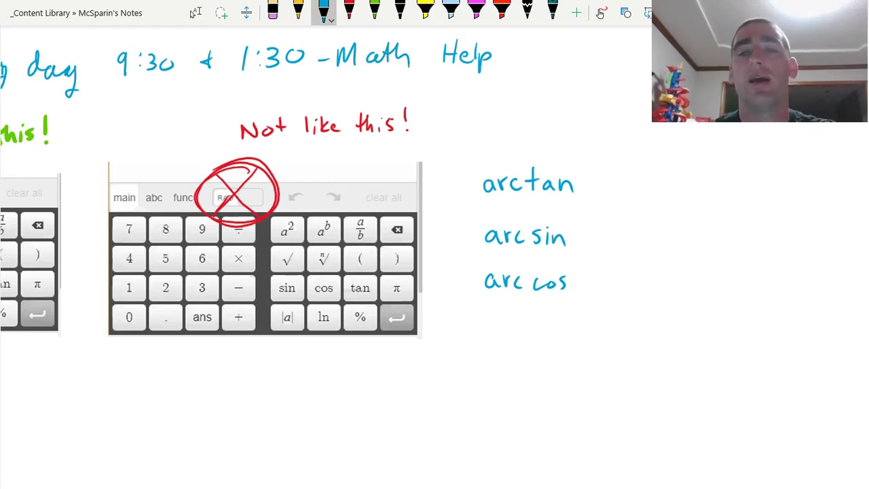
Add '= tan⁻¹', '= sin⁻¹' and '= cos⁻¹' after each arc function
mouse_move(589, 179)
mouse_down()
mouse_move(625, 188)
mouse_move(632, 177)
mouse_up()
mouse_move(641, 180)
mouse_down()
mouse_move(642, 189)
mouse_move(658, 187)
mouse_move(667, 168)
mouse_move(673, 173)
mouse_up()
drag(586, 240, 618, 251)
mouse_move(634, 237)
mouse_down()
mouse_move(635, 249)
mouse_move(649, 252)
mouse_up()
drag(659, 240, 673, 241)
mouse_move(592, 283)
mouse_down()
mouse_move(626, 293)
mouse_move(639, 284)
mouse_move(650, 294)
mouse_move(676, 279)
mouse_up()
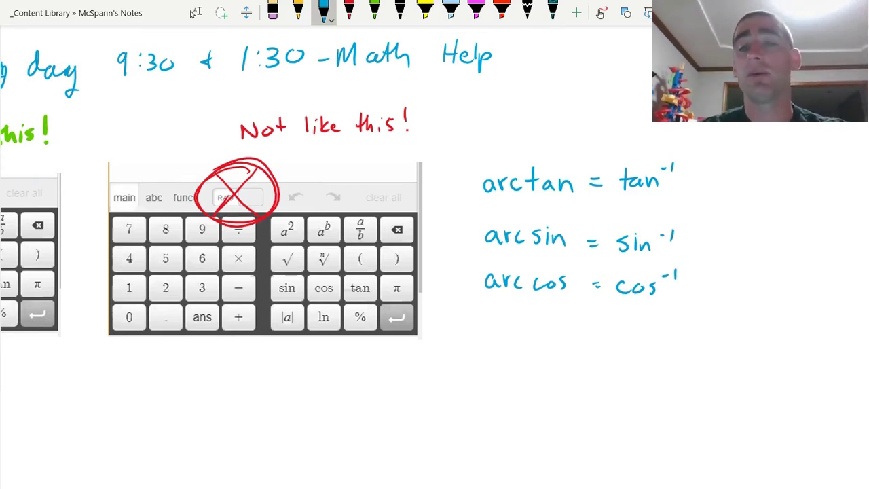
scroll(326, 245, down, 2)
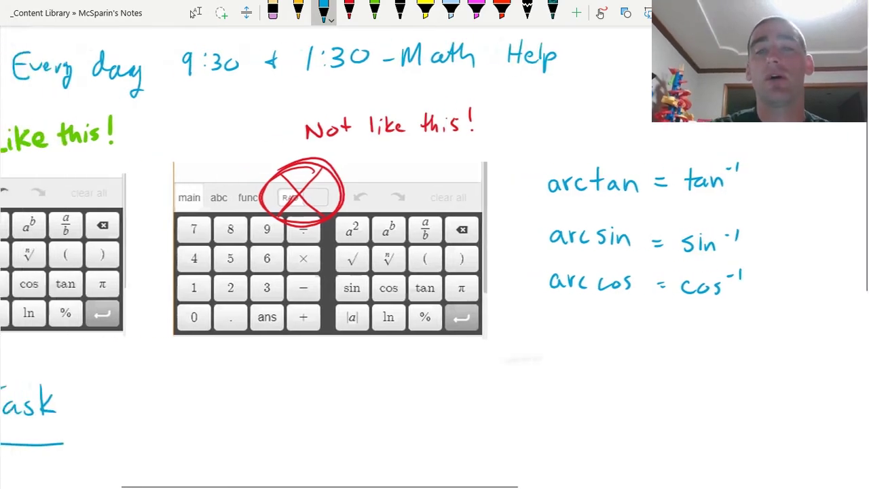
click(196, 12)
scroll(326, 244, down, 1)
scroll(325, 244, left, 3)
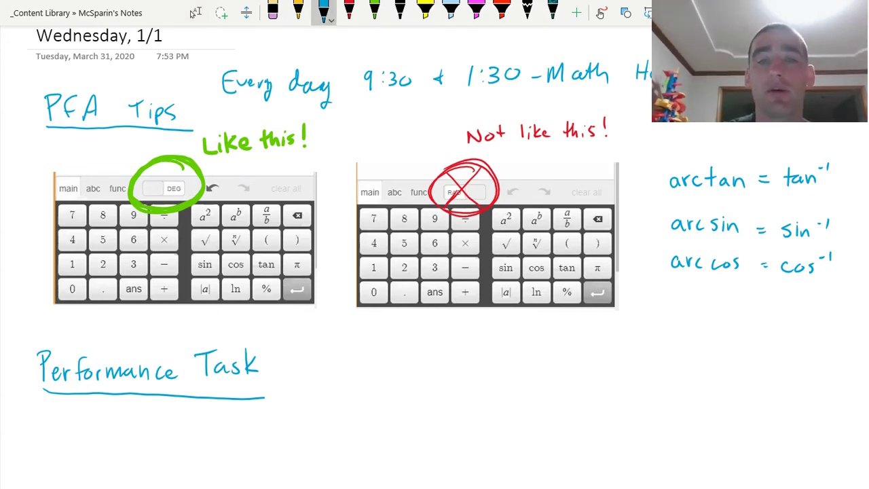
Handwrite 'Available Now in Homework' in blue under Performance Task, underlining 'Now'
scroll(326, 271, down, 3)
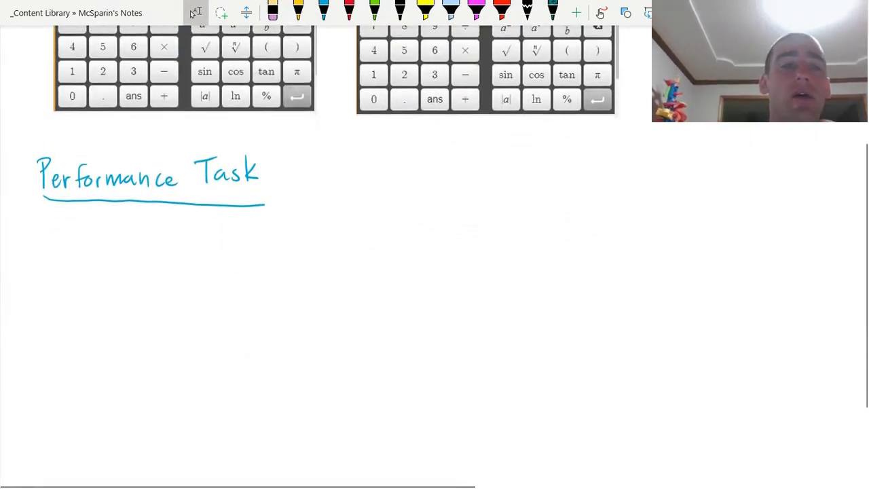
click(323, 12)
drag(69, 250, 84, 248)
mouse_move(73, 238)
mouse_down()
mouse_move(103, 232)
mouse_move(110, 244)
mouse_up()
mouse_move(113, 232)
mouse_down()
mouse_move(115, 243)
mouse_move(133, 244)
mouse_up()
mouse_move(141, 219)
mouse_down()
mouse_move(139, 243)
mouse_move(154, 243)
mouse_up()
mouse_move(159, 239)
mouse_down()
mouse_move(216, 236)
mouse_move(223, 226)
mouse_up()
drag(231, 229, 252, 229)
drag(209, 255, 351, 245)
mouse_move(352, 236)
mouse_down()
mouse_move(360, 245)
mouse_move(402, 243)
mouse_up()
drag(400, 233, 421, 239)
drag(425, 241, 434, 228)
mouse_move(440, 221)
mouse_down()
mouse_move(440, 242)
mouse_move(450, 225)
mouse_up()
drag(444, 235, 452, 239)
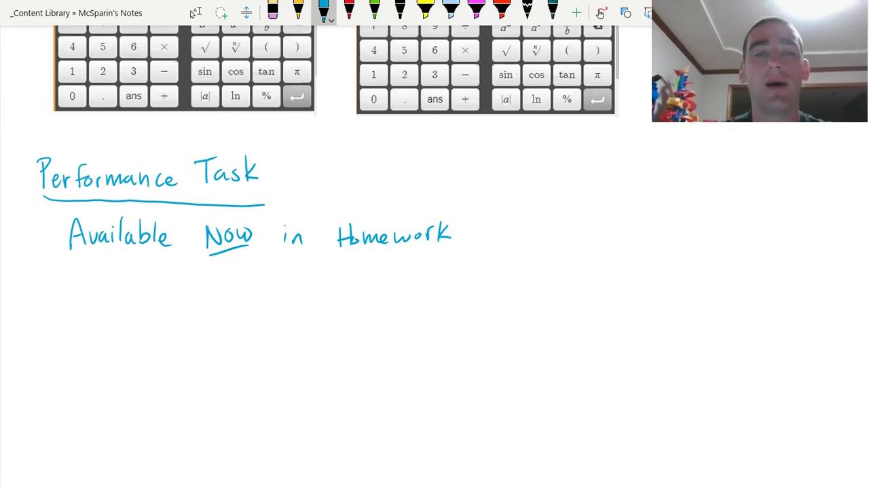
Add the bullet '- Show all work and diagrams' with 'all' double-underlined
mouse_move(100, 281)
mouse_down()
mouse_move(132, 294)
mouse_move(184, 283)
mouse_move(229, 289)
mouse_up()
drag(241, 263, 239, 285)
drag(216, 303, 236, 299)
drag(222, 312, 243, 305)
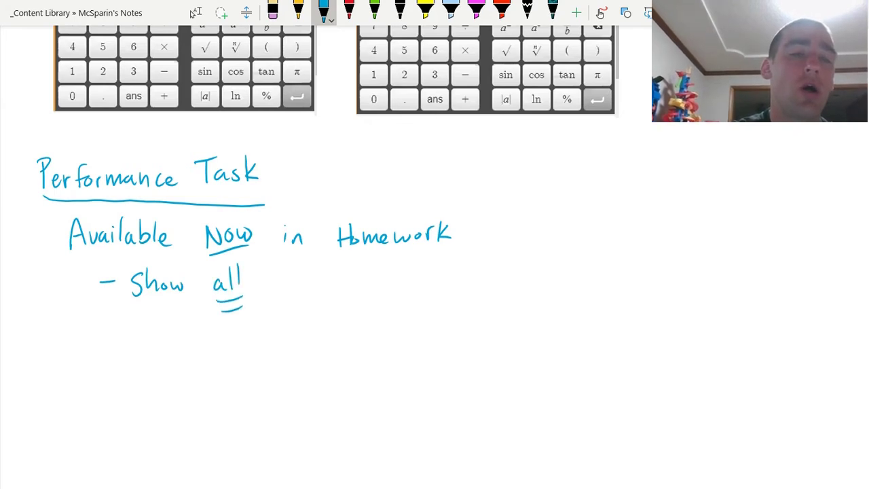
drag(270, 279, 292, 283)
mouse_move(300, 290)
mouse_down()
mouse_move(305, 281)
mouse_move(311, 292)
mouse_up()
mouse_move(324, 273)
mouse_down()
mouse_move(324, 290)
mouse_move(361, 278)
mouse_move(370, 289)
mouse_up()
drag(375, 289, 433, 289)
mouse_move(440, 278)
mouse_down()
mouse_move(441, 289)
mouse_move(456, 288)
mouse_up()
mouse_move(466, 275)
mouse_down()
mouse_move(464, 301)
mouse_move(481, 272)
mouse_up()
mouse_move(494, 271)
mouse_down()
mouse_move(486, 283)
mouse_move(501, 285)
mouse_up()
drag(504, 285, 521, 288)
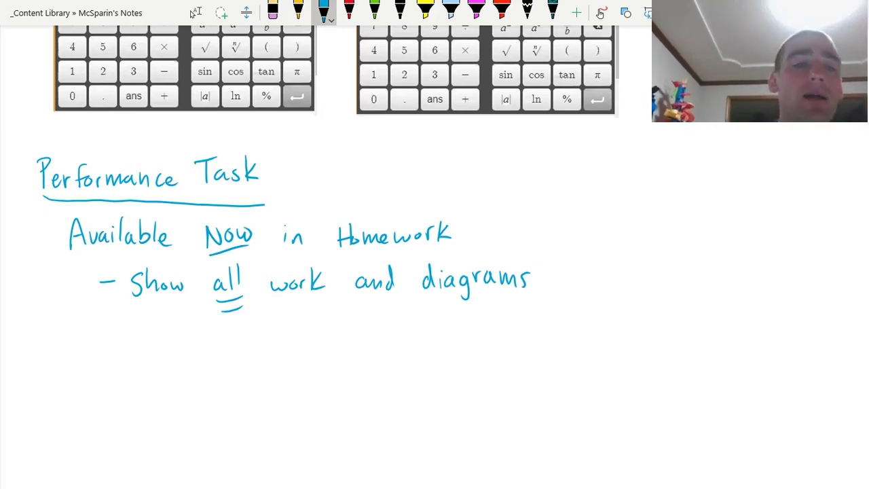
Handwrite the bullet '- Once it's graded, you'll see an * by the name'
mouse_move(104, 344)
mouse_down()
mouse_move(144, 329)
mouse_move(173, 348)
mouse_move(234, 347)
mouse_up()
drag(229, 337, 243, 337)
mouse_move(251, 335)
mouse_down()
mouse_move(247, 347)
mouse_move(293, 347)
mouse_move(289, 356)
mouse_up()
mouse_move(298, 342)
mouse_down()
mouse_move(308, 334)
mouse_move(318, 344)
mouse_move(330, 326)
mouse_up()
mouse_move(330, 326)
mouse_down()
mouse_move(334, 342)
mouse_move(343, 325)
mouse_move(374, 344)
mouse_move(397, 341)
mouse_move(393, 357)
mouse_up()
mouse_move(410, 335)
mouse_down()
mouse_move(426, 342)
mouse_move(431, 334)
mouse_up()
drag(441, 326, 442, 344)
mouse_move(449, 319)
mouse_down()
mouse_move(450, 345)
mouse_move(498, 343)
mouse_up()
mouse_move(501, 339)
mouse_down()
mouse_move(548, 335)
mouse_move(562, 347)
mouse_up()
mouse_move(566, 337)
mouse_down()
mouse_move(582, 346)
mouse_move(619, 342)
mouse_move(608, 345)
mouse_up()
mouse_move(615, 320)
mouse_down()
mouse_move(614, 346)
mouse_move(621, 340)
mouse_move(653, 348)
mouse_up()
drag(671, 338, 676, 360)
drag(710, 324, 710, 345)
drag(705, 332, 717, 333)
mouse_move(719, 324)
mouse_down()
mouse_move(732, 345)
mouse_move(764, 346)
mouse_up()
drag(765, 339, 803, 343)
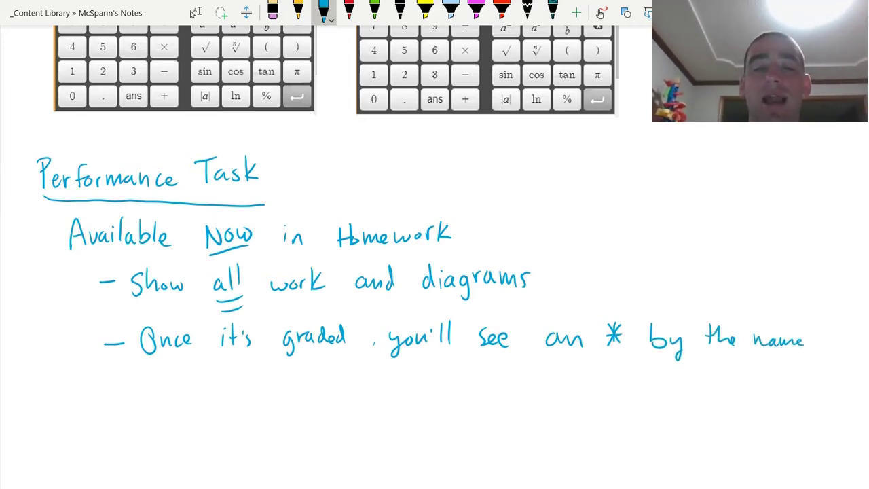
Write the example 'Performance Task' below that bullet
mouse_move(333, 384)
mouse_down()
mouse_move(334, 411)
mouse_move(332, 396)
mouse_up()
drag(344, 399, 370, 406)
drag(366, 394, 377, 394)
drag(385, 393, 434, 401)
drag(442, 394, 452, 402)
mouse_move(464, 391)
mouse_down()
mouse_move(461, 402)
mouse_move(510, 401)
mouse_up()
mouse_move(503, 378)
mouse_down()
mouse_move(522, 373)
mouse_move(532, 401)
mouse_up()
drag(550, 385, 543, 398)
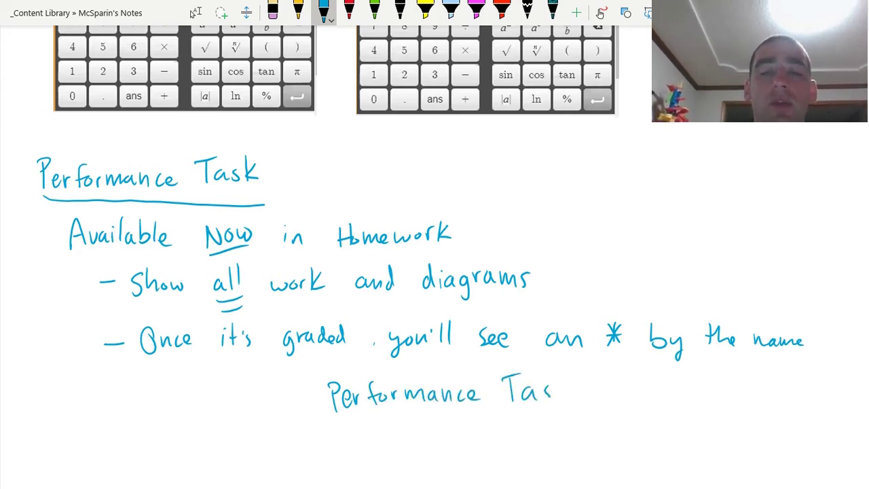
mouse_move(558, 369)
mouse_down()
mouse_move(558, 402)
mouse_move(575, 398)
mouse_up()
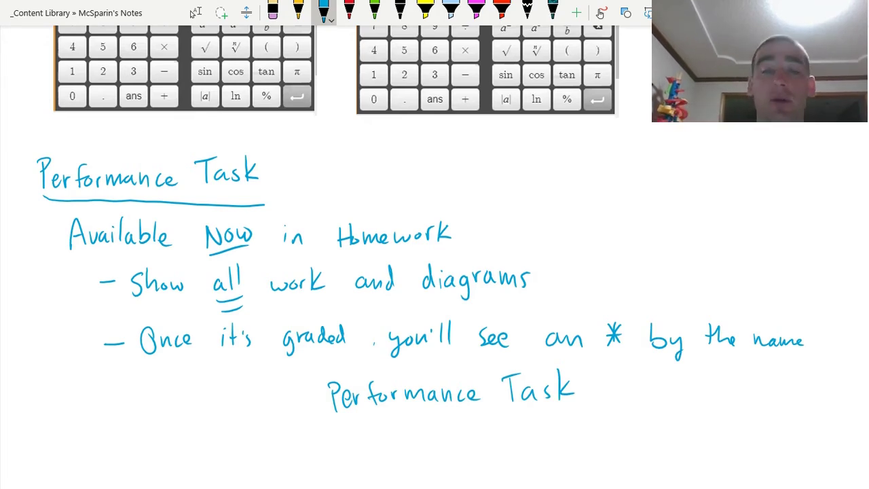
Mark the example with an asterisk, an arrow up to it, and 'Leave that'
drag(311, 391, 320, 405)
mouse_move(320, 391)
mouse_down()
mouse_move(311, 405)
mouse_move(320, 397)
mouse_up()
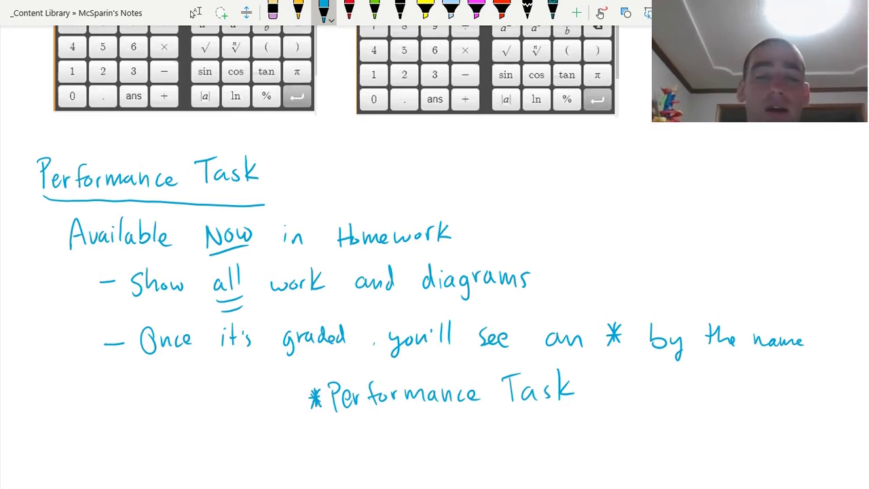
drag(323, 450, 325, 431)
drag(317, 435, 322, 425)
mouse_move(324, 455)
mouse_down()
mouse_move(325, 467)
mouse_move(399, 448)
mouse_move(420, 456)
mouse_up()
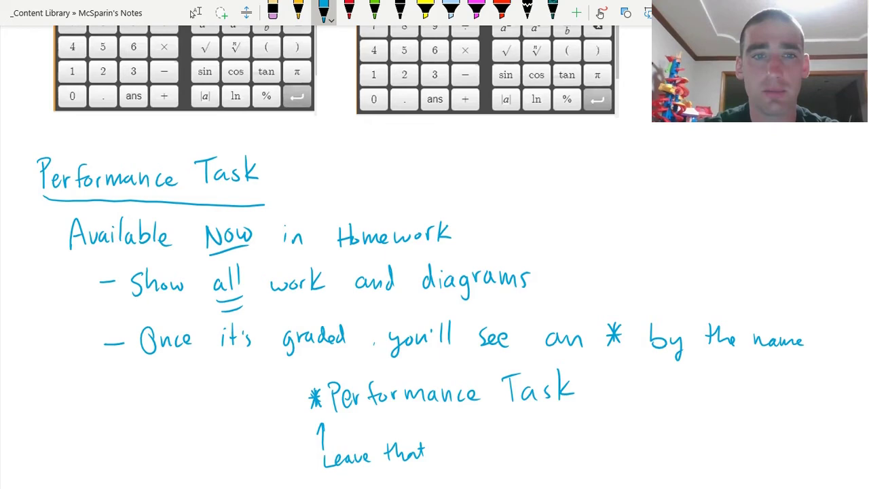
Handwrite 'Due on Friday' below the Performance Task notes and double-underline 'Friday'
scroll(194, 13, down, 3)
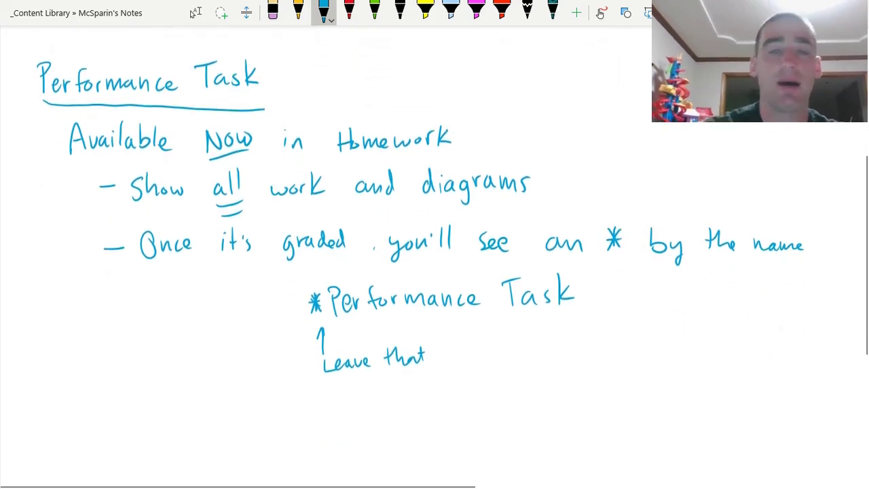
mouse_move(79, 403)
mouse_down()
mouse_move(77, 430)
mouse_move(117, 424)
mouse_up()
drag(126, 413, 129, 421)
mouse_move(180, 412)
mouse_down()
mouse_move(176, 419)
mouse_move(187, 417)
mouse_up()
drag(193, 424, 205, 422)
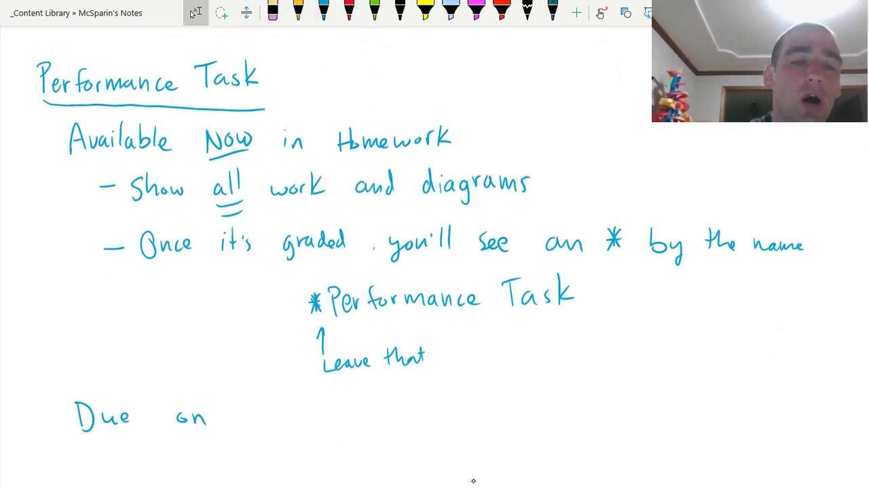
drag(252, 398, 238, 427)
drag(241, 416, 249, 416)
mouse_move(256, 416)
mouse_down()
mouse_move(257, 423)
mouse_move(285, 398)
mouse_move(311, 427)
mouse_up()
mouse_move(246, 434)
mouse_down()
mouse_move(309, 429)
mouse_move(300, 440)
mouse_up()
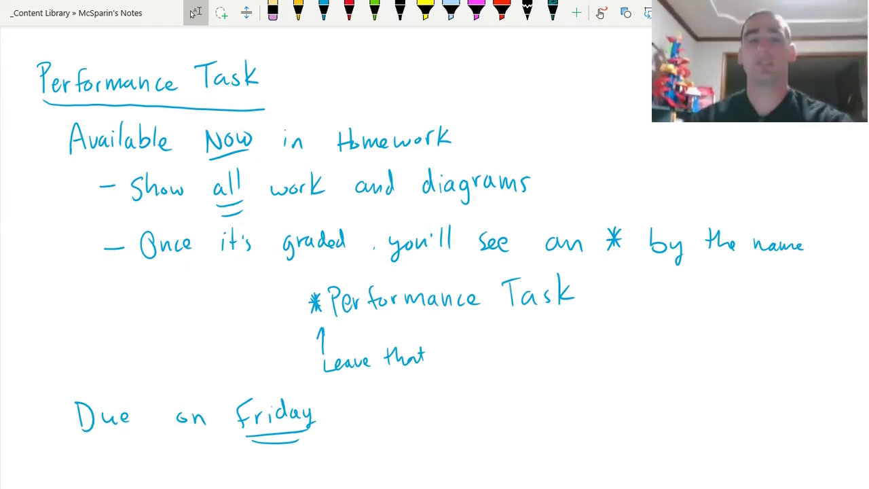
scroll(434, 271, down, 2)
In blue ink, put a dash before 'Due on Friday' and write '- ASK' on a new bullet
click(323, 12)
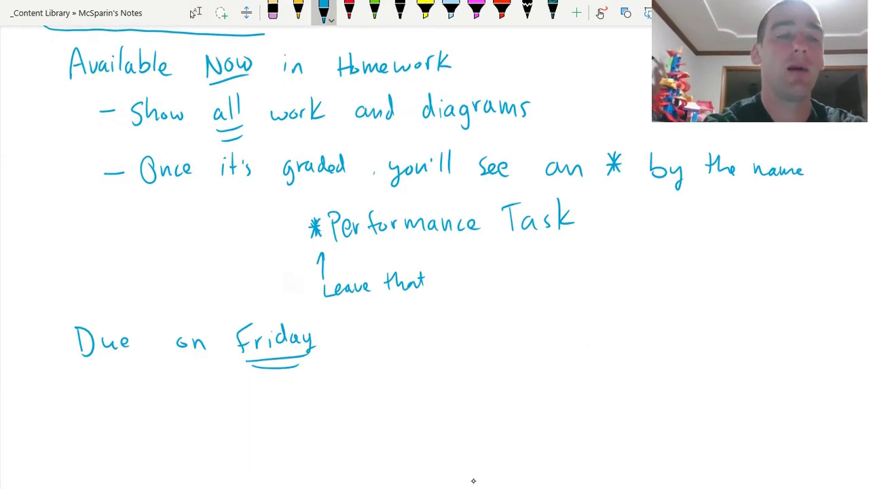
drag(49, 348, 63, 348)
drag(54, 406, 105, 418)
drag(88, 404, 110, 412)
drag(129, 381, 129, 413)
drag(145, 383, 146, 410)
Continue the new bullet in handwriting with 'for help if you'
mouse_move(202, 373)
mouse_down()
mouse_move(193, 417)
mouse_move(202, 399)
mouse_up()
drag(211, 399, 212, 400)
drag(219, 407, 229, 391)
mouse_move(289, 377)
mouse_down()
mouse_move(285, 413)
mouse_move(302, 408)
mouse_up()
drag(306, 402, 315, 410)
drag(322, 376, 320, 407)
drag(332, 393, 334, 409)
drag(387, 391, 387, 402)
mouse_move(402, 370)
mouse_down()
mouse_move(397, 403)
mouse_move(408, 391)
mouse_up()
drag(450, 384, 458, 419)
drag(475, 391, 509, 399)
mouse_move(551, 379)
mouse_down()
mouse_move(551, 393)
mouse_move(568, 395)
mouse_up()
Finish the bullet with 'need it!!', including both exclamation marks
drag(567, 386, 587, 393)
drag(592, 384, 600, 395)
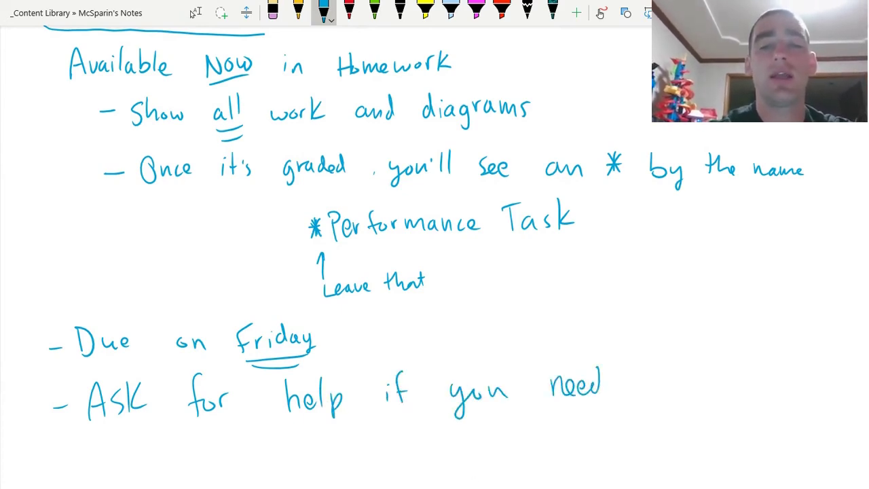
drag(600, 365, 597, 395)
drag(639, 379, 640, 392)
drag(654, 349, 657, 391)
drag(648, 368, 703, 377)
click(686, 388)
click(705, 389)
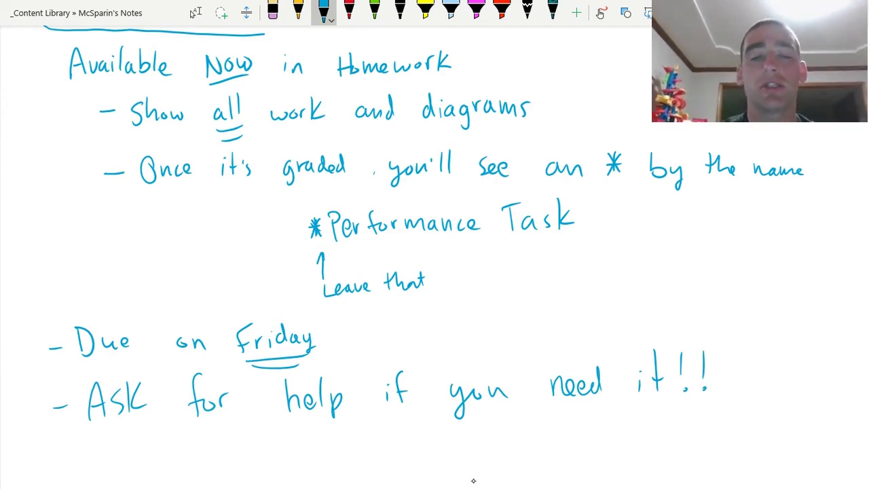
Handwrite the help times '9:30 + 1:30' beneath the ASK bullet
mouse_move(429, 433)
mouse_down()
mouse_move(428, 456)
mouse_move(446, 454)
mouse_up()
mouse_move(463, 436)
mouse_down()
mouse_move(459, 451)
mouse_move(464, 437)
mouse_move(510, 450)
mouse_move(517, 443)
mouse_up()
mouse_move(564, 429)
mouse_down()
mouse_move(565, 446)
mouse_move(589, 448)
mouse_move(613, 429)
mouse_up()
click(575, 434)
click(574, 447)
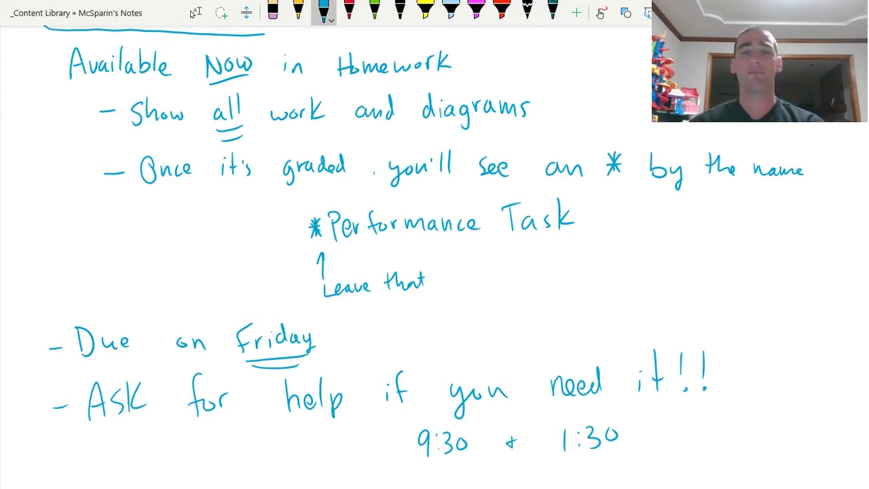
Highlight the 'PFA Tips' heading in yellow
scroll(434, 244, down, 3)
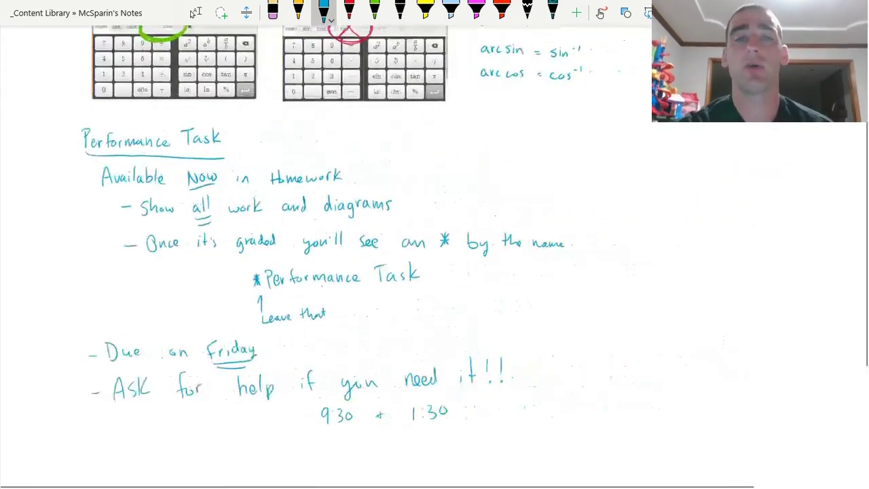
scroll(434, 245, up, 3)
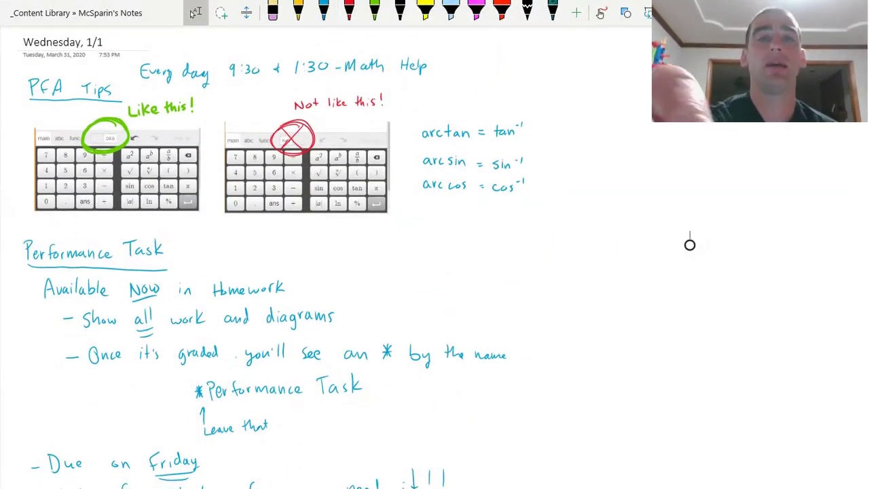
click(424, 10)
mouse_move(21, 83)
mouse_down()
mouse_move(125, 91)
mouse_move(104, 100)
mouse_up()
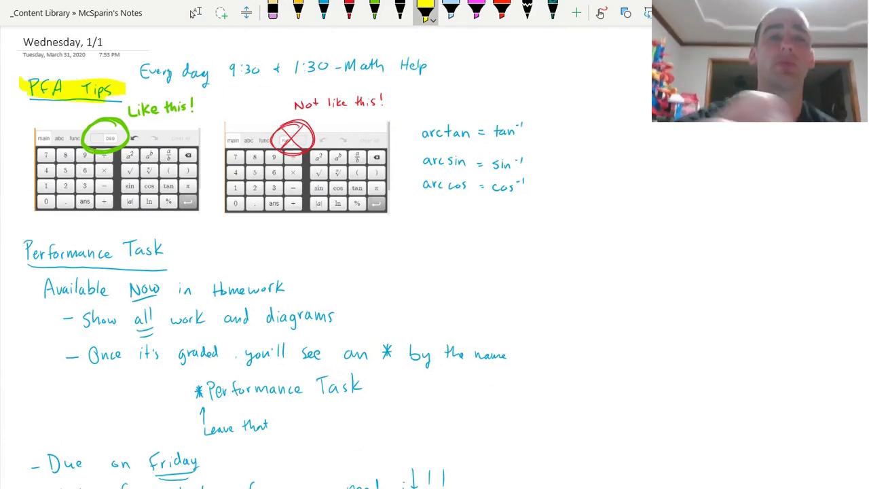
Write the times '9:00' and '10:00' in blue ink at the top right
click(323, 10)
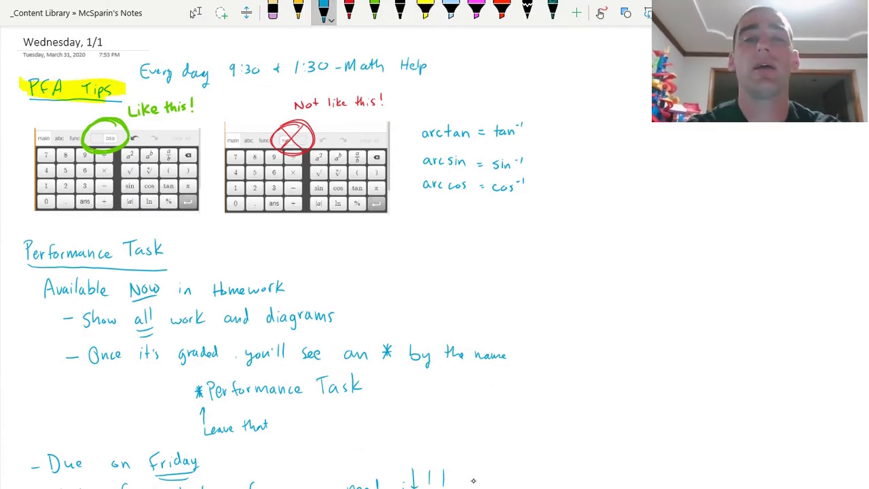
mouse_move(511, 86)
mouse_down()
mouse_move(509, 102)
mouse_move(539, 88)
mouse_move(557, 101)
mouse_up()
click(517, 90)
click(517, 97)
mouse_move(574, 87)
mouse_down()
mouse_move(574, 100)
mouse_move(600, 89)
mouse_move(624, 101)
mouse_up()
click(591, 90)
click(591, 97)
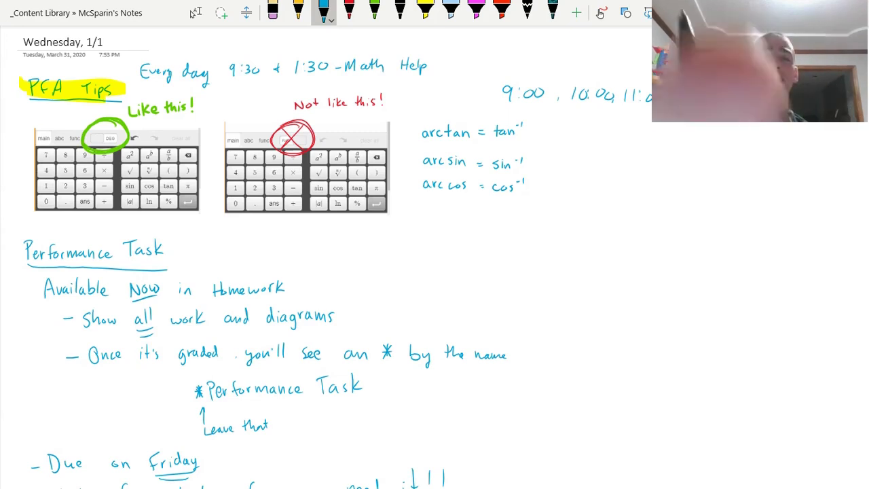
Highlight the 'Performance Task' heading in yellow and return to the Select tool
click(426, 9)
mouse_move(18, 254)
mouse_down()
mouse_move(170, 251)
mouse_move(1, 248)
mouse_up()
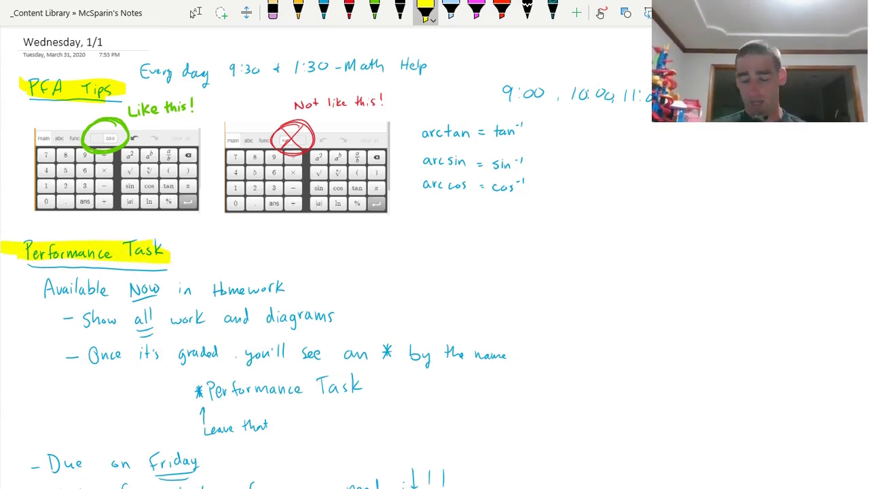
click(195, 13)
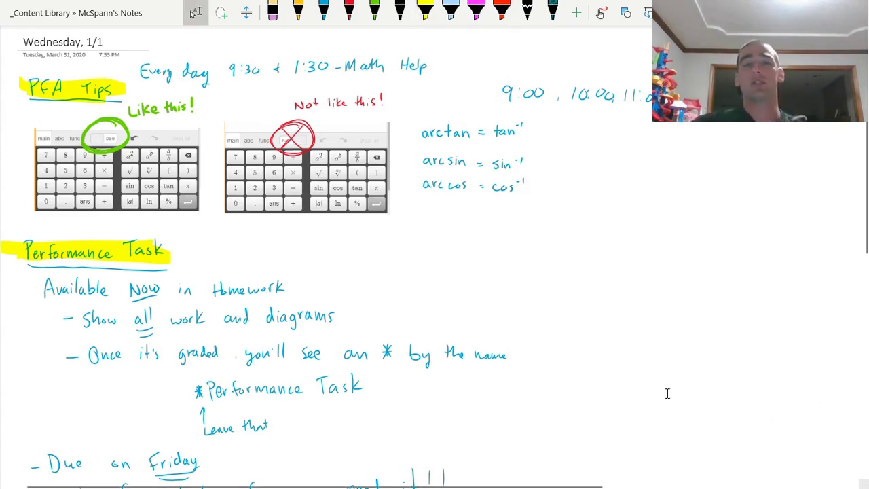